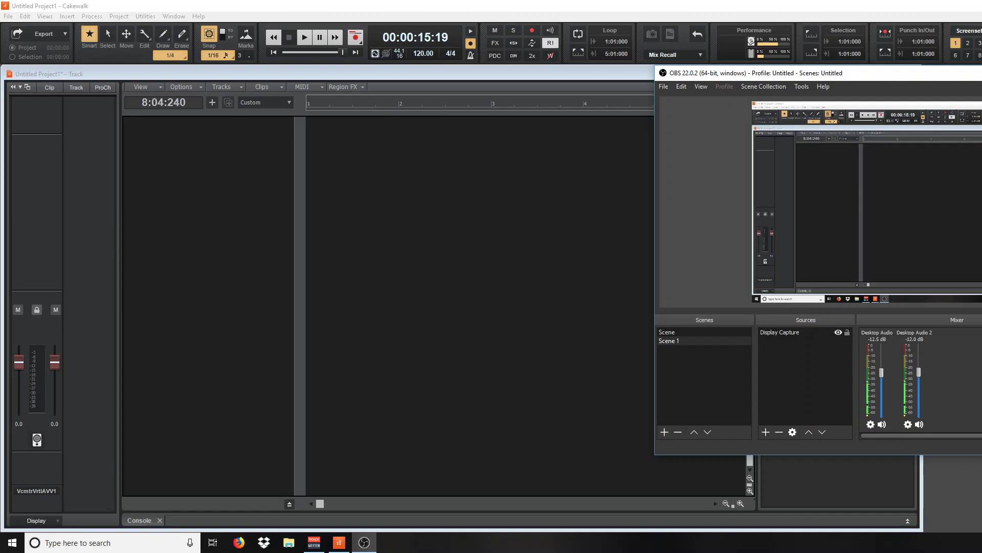
- Minimize the OBS window to reveal Cakewalk's Plugins browser listing instrument vendor folders
key("super+Down")
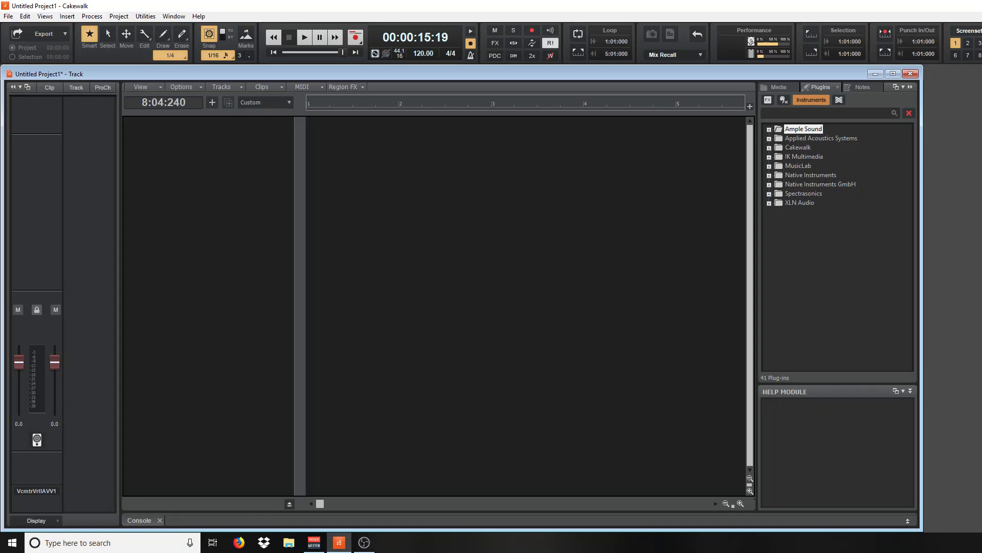
- Drag RealLPC from the MusicLab folder into the track pane and confirm the soft synth insert
left_click(769, 166)
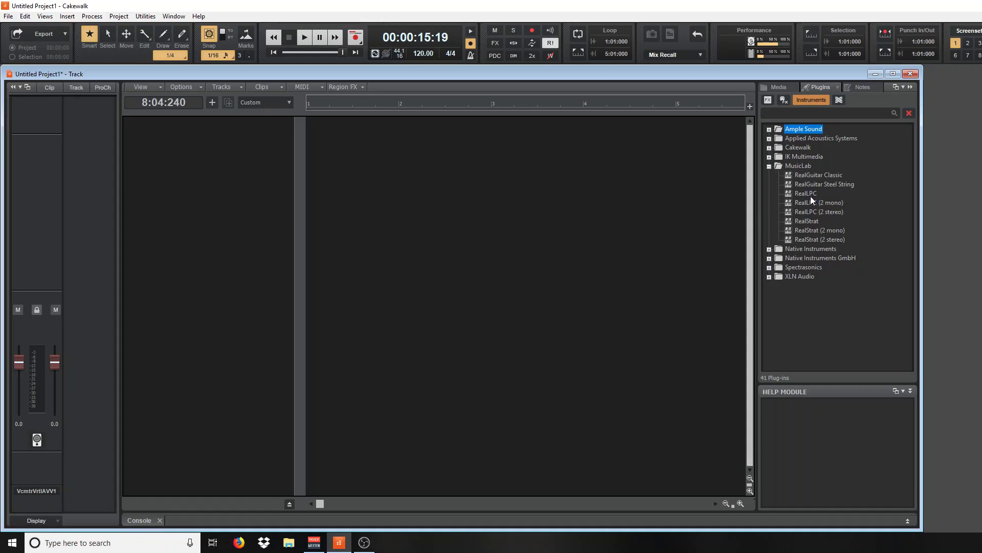
left_click_drag(810, 196, 192, 195)
left_click(751, 198)
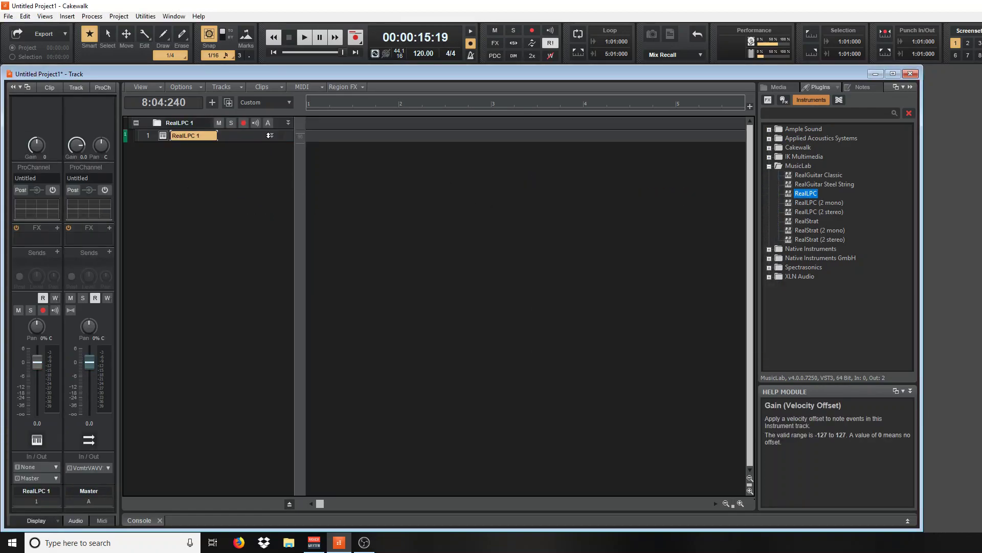
- Open the RealLPC interface, play two test notes, and expand the instrument track
left_click(162, 139)
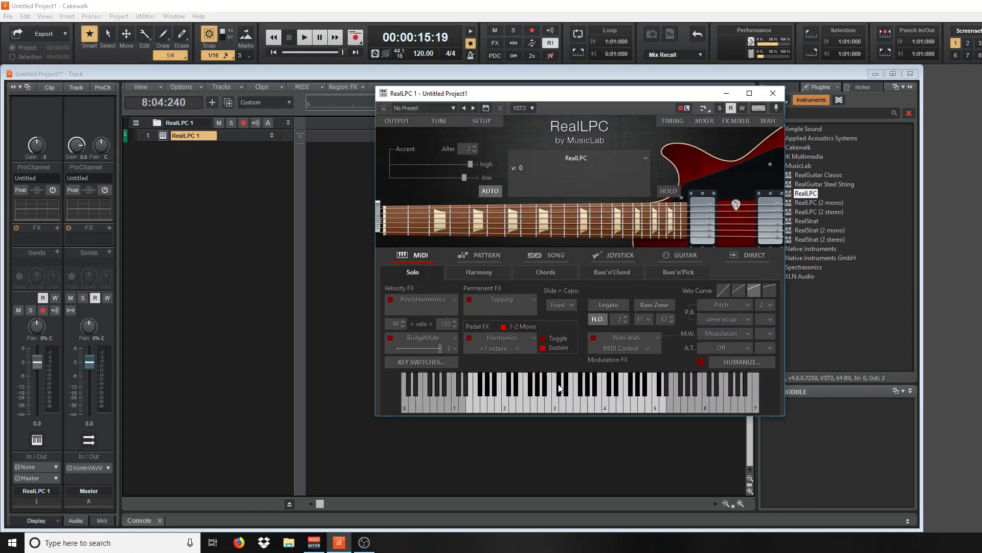
left_click(572, 397)
left_click(601, 404)
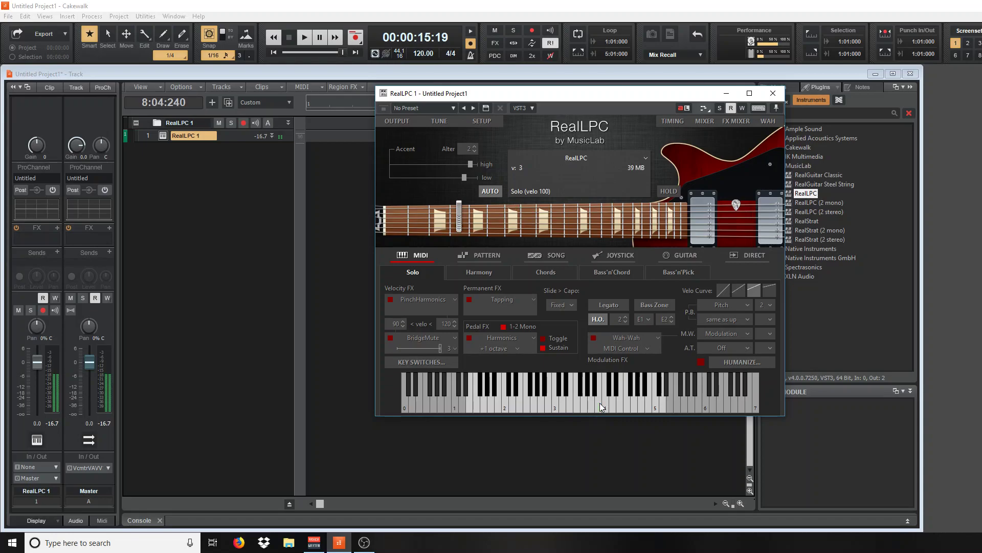
left_click(273, 136)
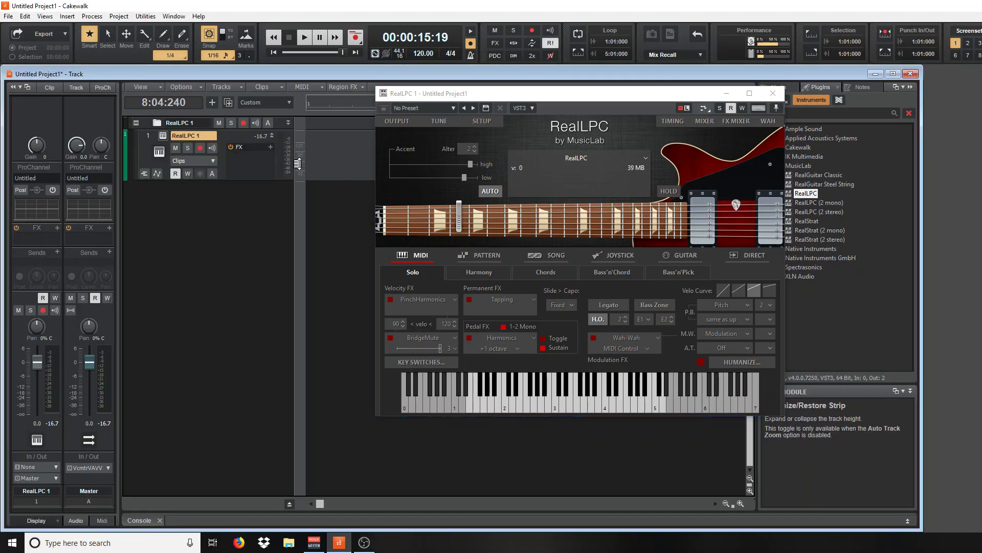
- Add AmpliTube 4 as an audio effect in the RealLPC track's FX bin
right_click(245, 158)
mouse_move(284, 165)
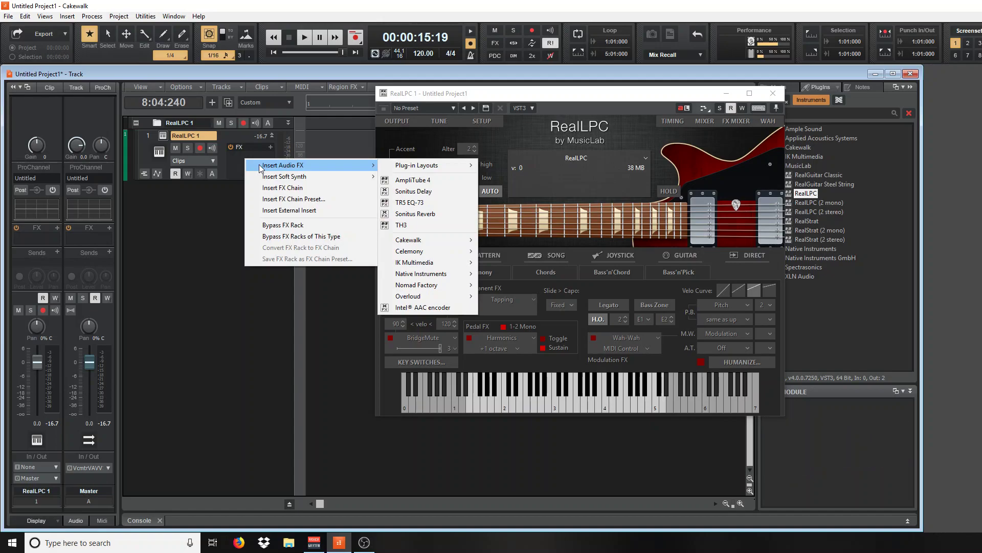
left_click(415, 183)
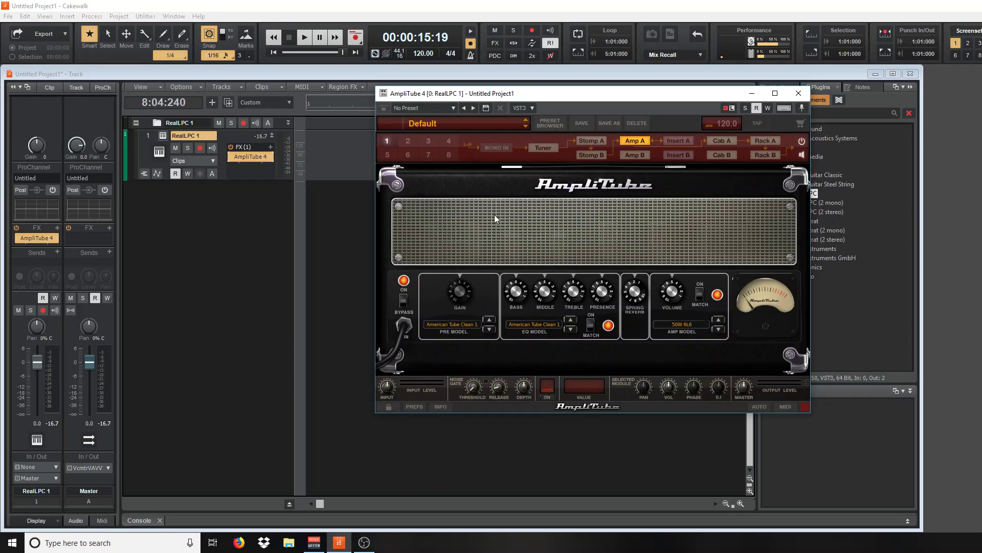
- Step AmpliTube's presets forward to Groovy Wah and enable Input Echo on the RealLPC track
left_click(524, 118)
left_click(524, 118)
left_click(525, 119)
left_click(256, 123)
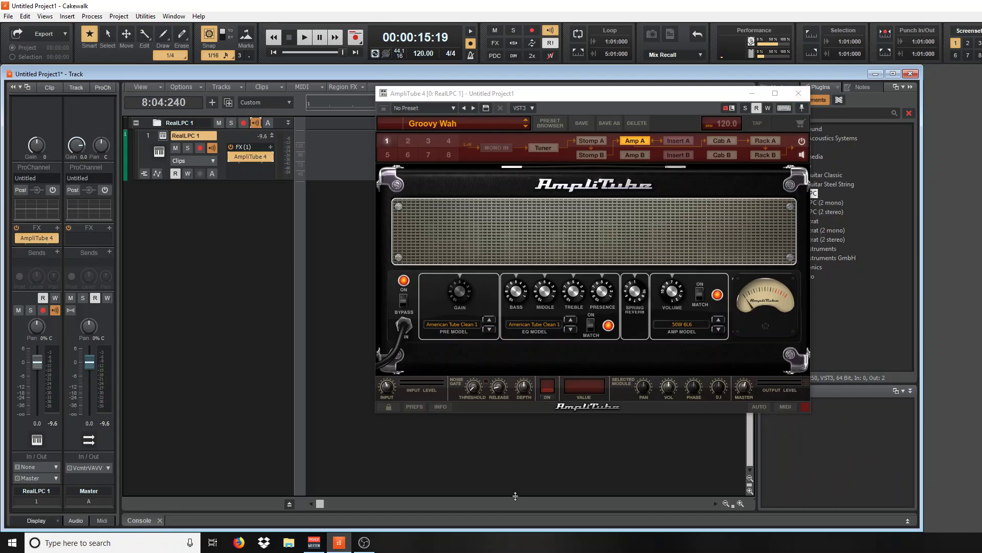
- Restore OBS Studio from the taskbar in front of Cakewalk
left_click(365, 542)
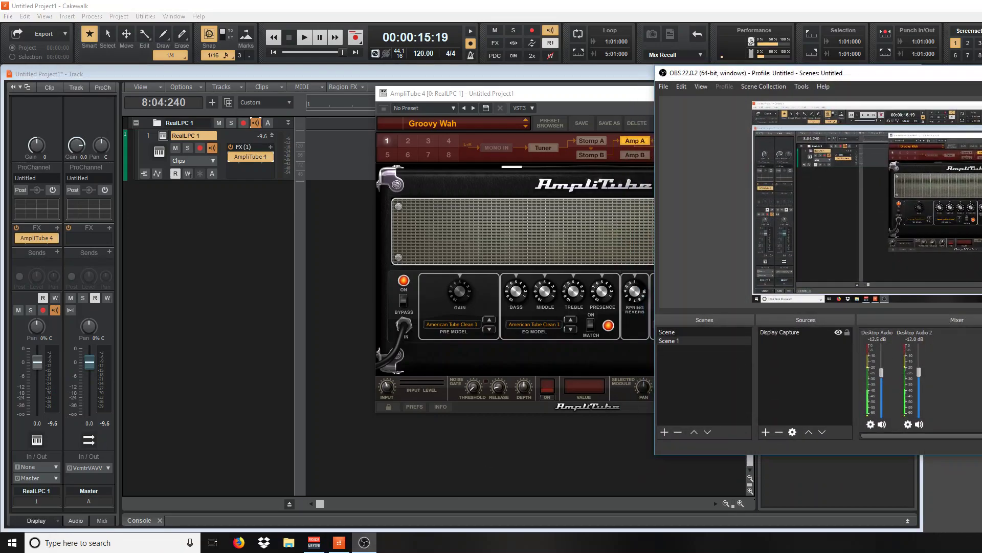